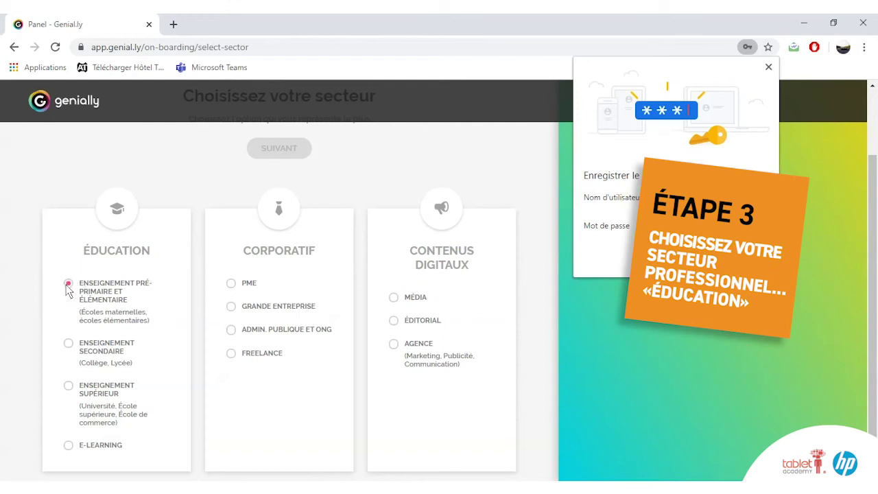
Step: Dismiss the password-saving offer, choose the Éducation sector "Enseignement pré-primaire et élémentaire", and continue to the profile selection
{"action": "left_click", "coordinate": [75, 393]}
{"action": "left_click", "coordinate": [768, 67]}
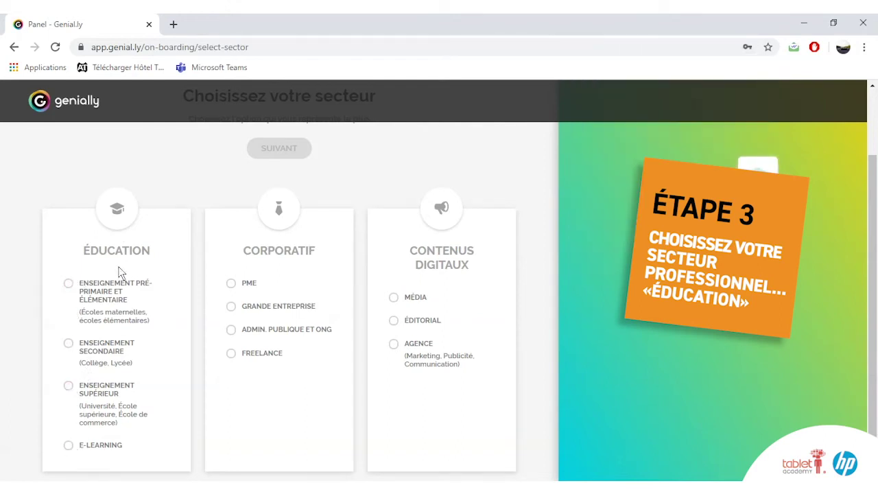
{"action": "left_click", "coordinate": [73, 286]}
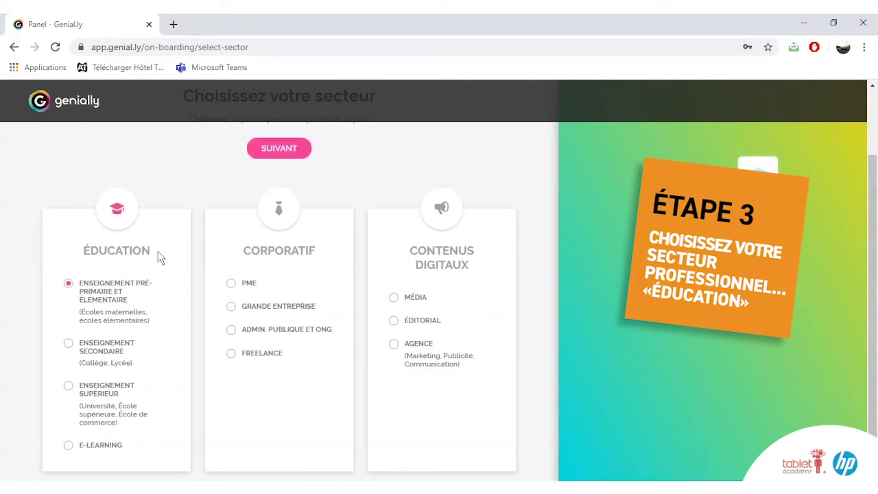
{"action": "scroll", "coordinate": [260, 206], "scroll_direction": "up", "scroll_amount": 2}
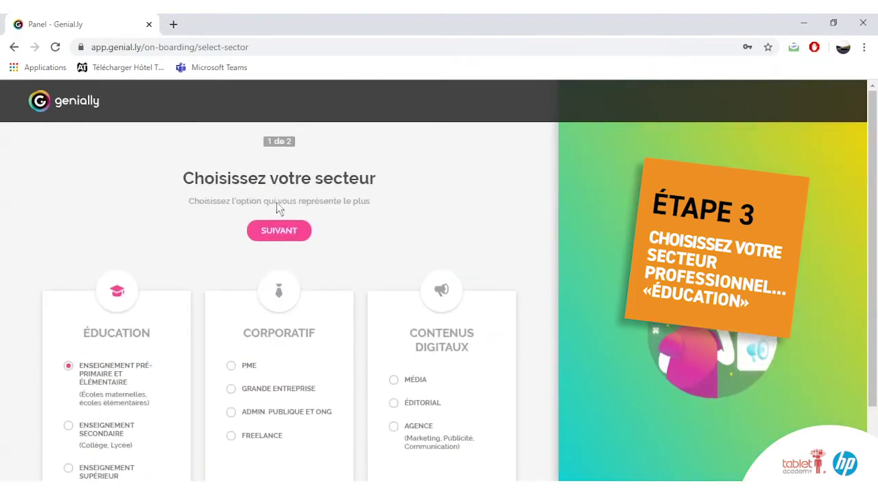
{"action": "left_click", "coordinate": [288, 237]}
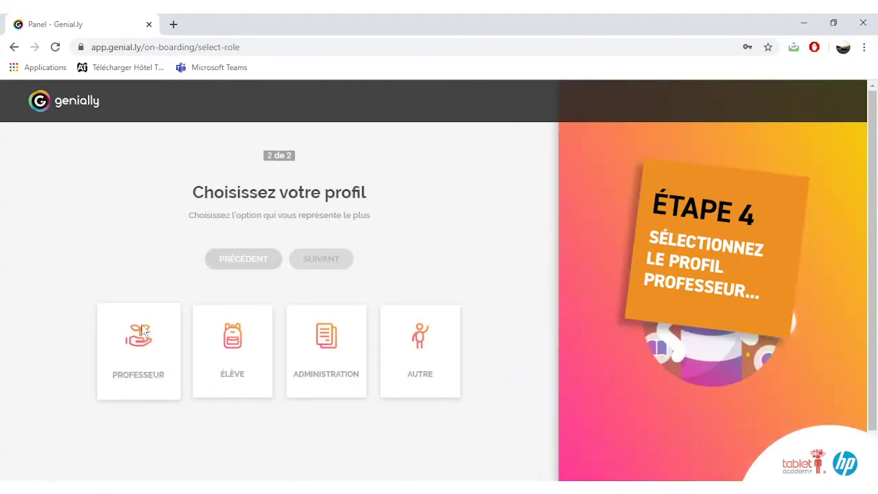
Step: Set the profile to Professeur and accept the invitation to discover the Genially universe
{"action": "left_click", "coordinate": [154, 392]}
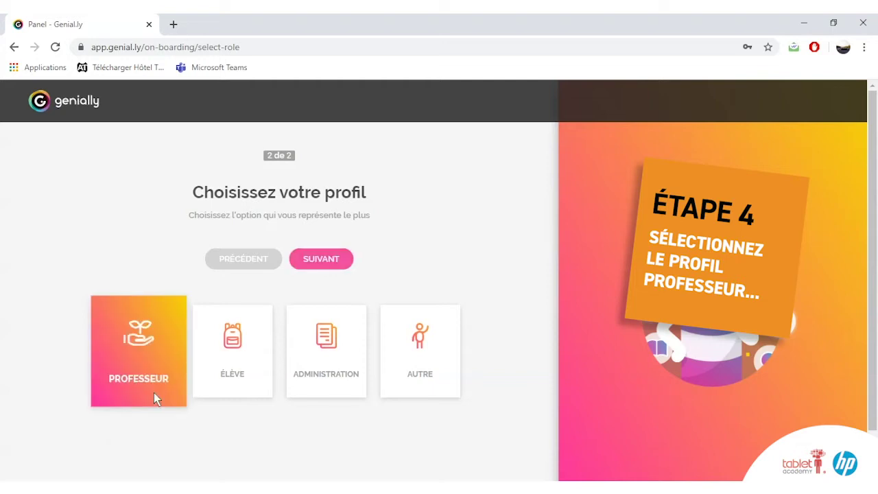
{"action": "left_click", "coordinate": [320, 263]}
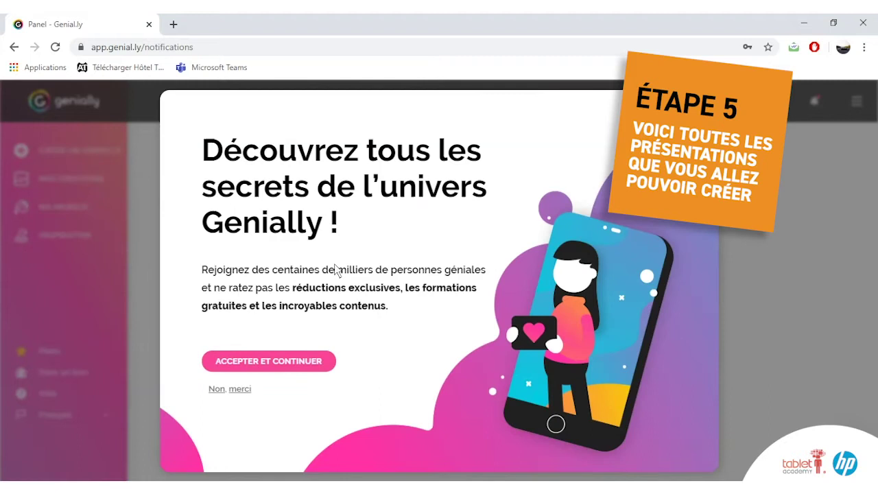
{"action": "left_click", "coordinate": [327, 362]}
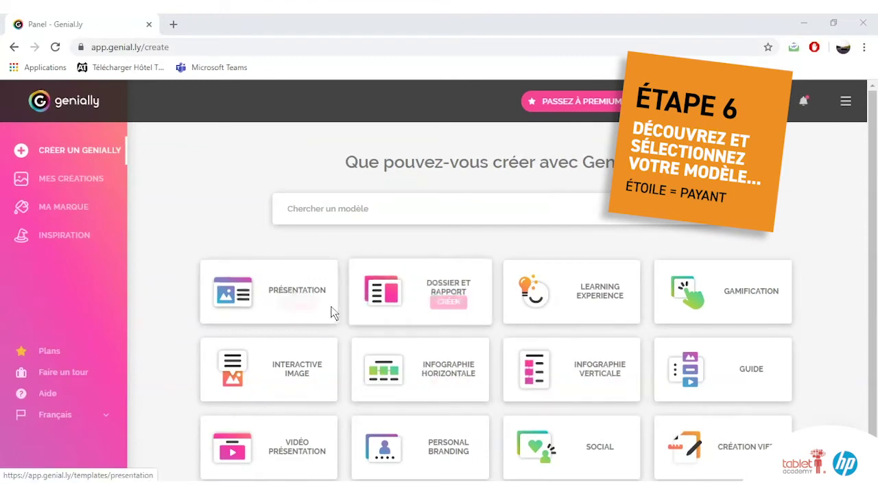
Step: Browse the Présentation templates and open the preview of the free Chalk & Blackboard Presentation template
{"action": "left_click", "coordinate": [296, 301]}
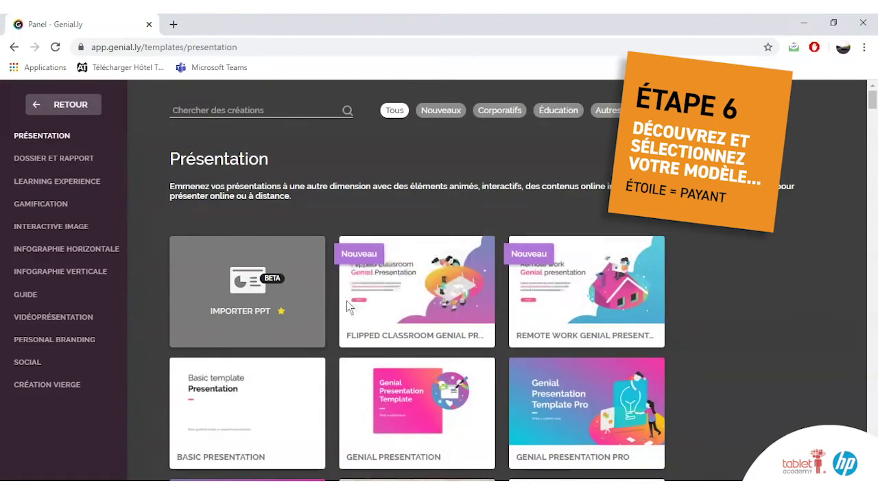
{"action": "scroll", "coordinate": [671, 293], "scroll_direction": "down", "scroll_amount": 5}
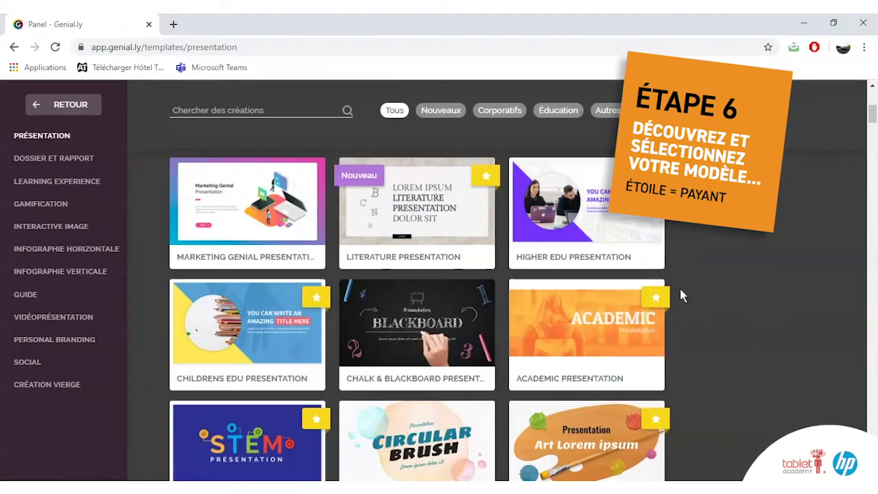
{"action": "mouse_move", "coordinate": [653, 310]}
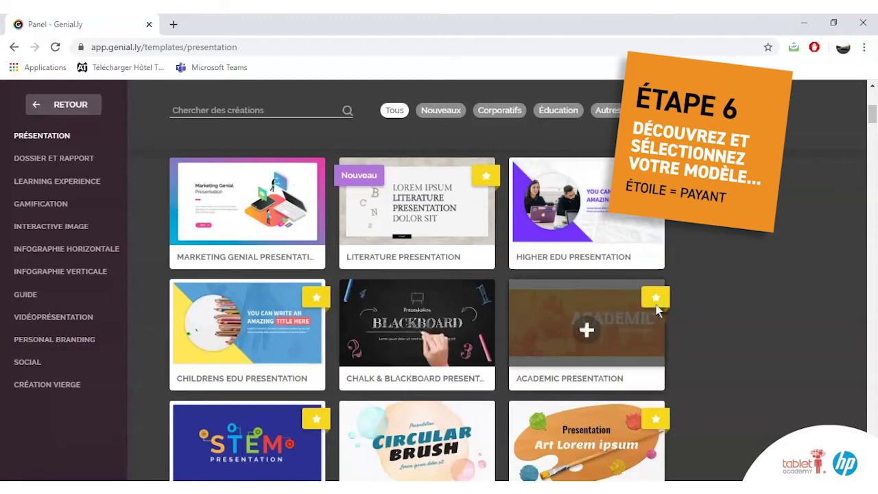
{"action": "left_click", "coordinate": [431, 345]}
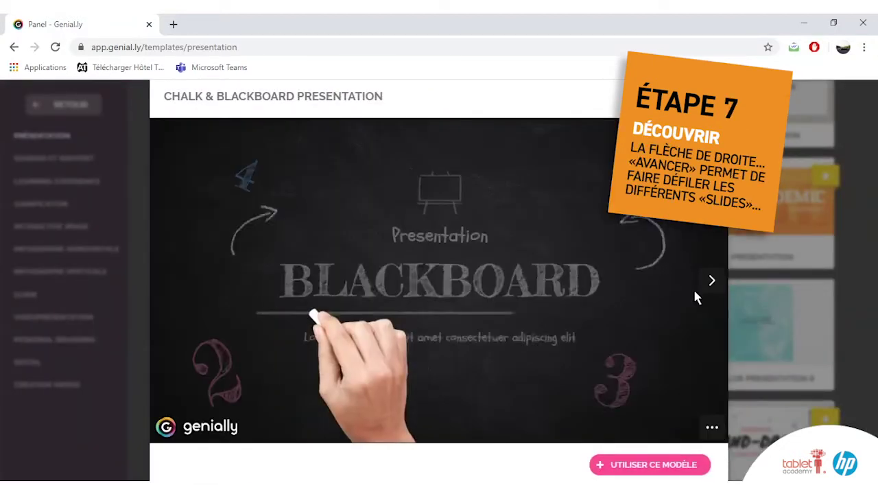
Step: Page forward through the slides in the Chalk & Blackboard template preview
{"action": "left_click", "coordinate": [711, 284]}
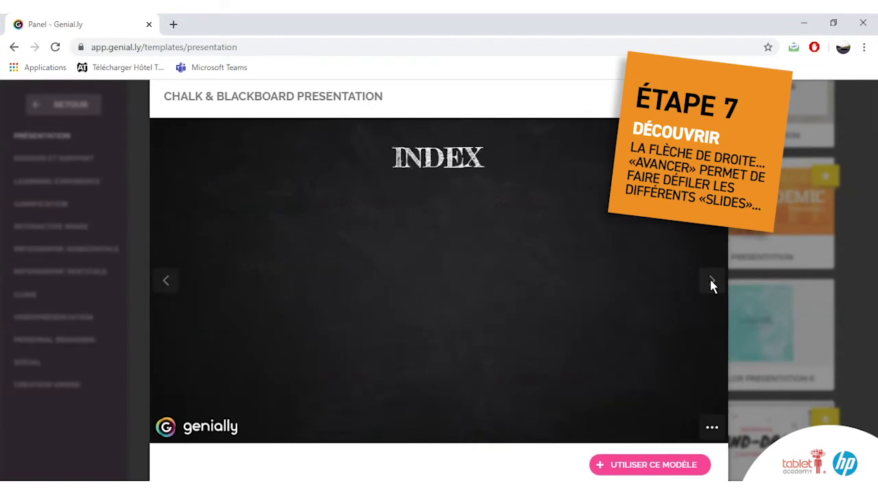
{"action": "left_click", "coordinate": [711, 283]}
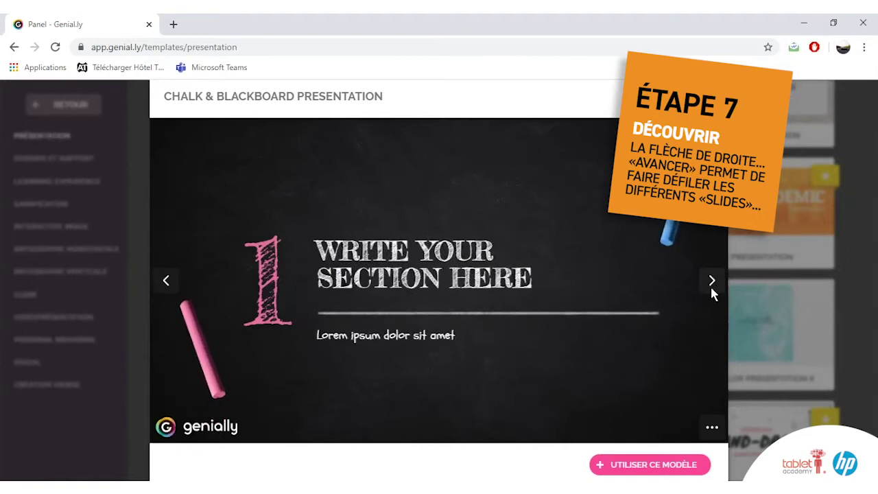
{"action": "left_click", "coordinate": [711, 281]}
{"action": "left_click", "coordinate": [711, 281]}
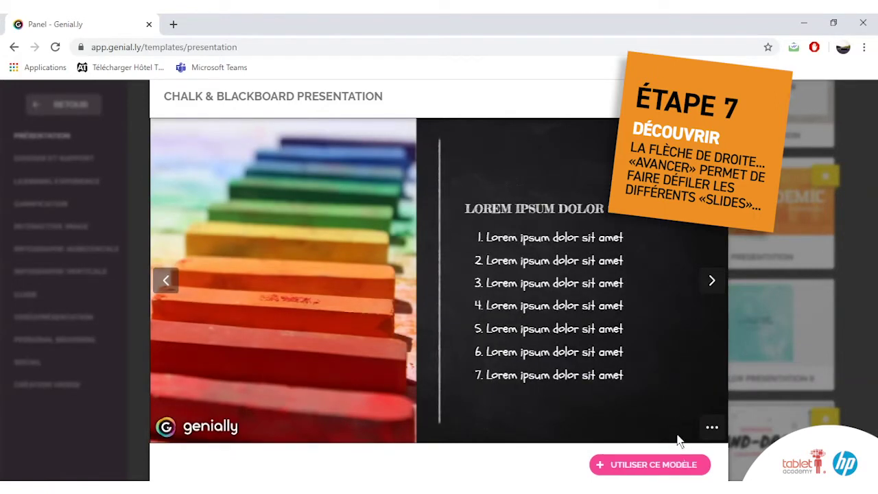
Step: Use the Chalk & Blackboard template and add only its HOME page to the new creation
{"action": "left_click", "coordinate": [679, 472]}
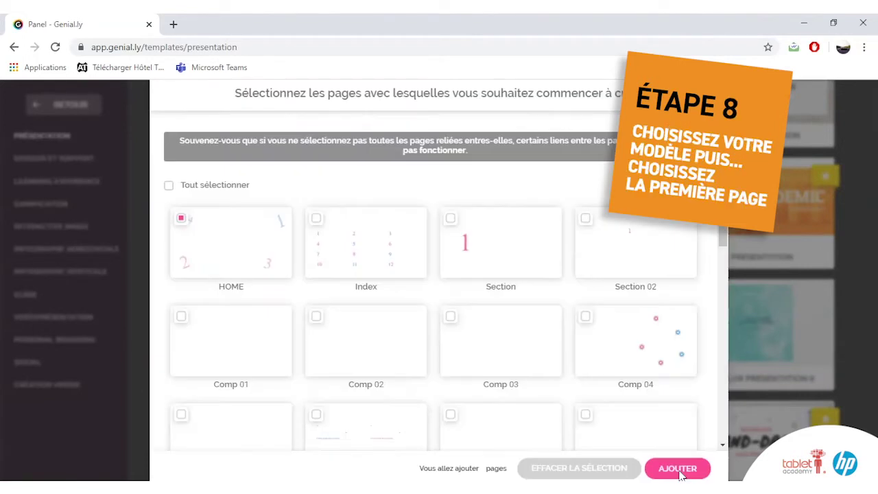
{"action": "left_click", "coordinate": [678, 469]}
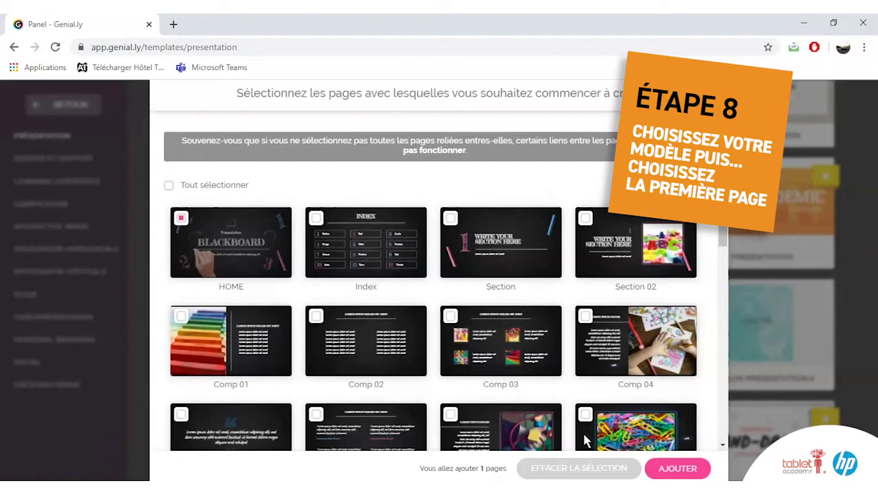
{"action": "left_click", "coordinate": [668, 468]}
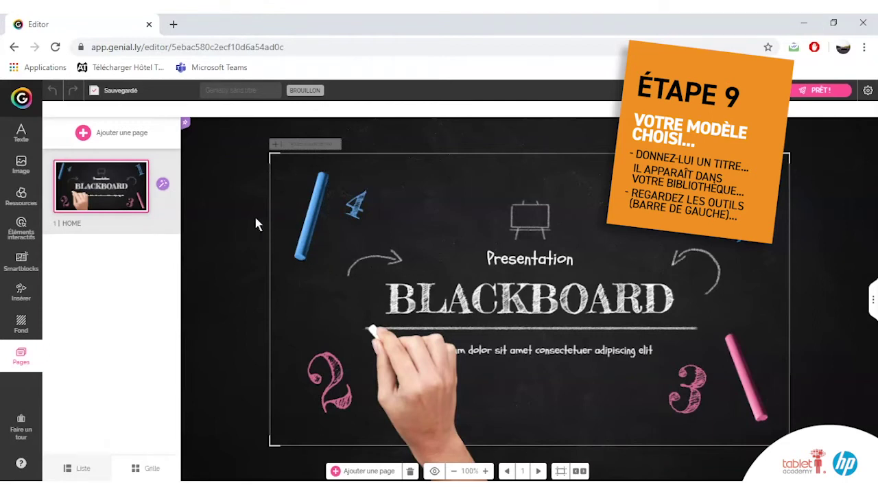
Step: Name the new genially "Voici un titre" and save the name
{"action": "left_click", "coordinate": [22, 100]}
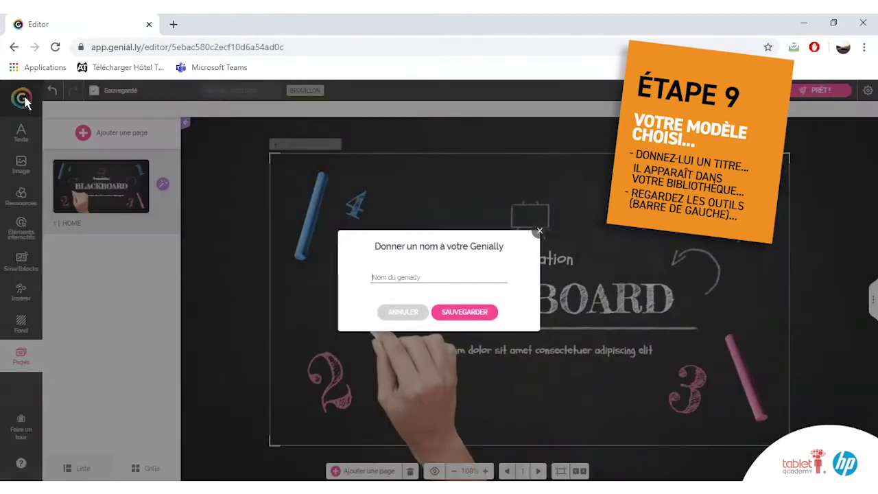
{"action": "type", "text": "Voici un titre"}
{"action": "left_click", "coordinate": [456, 312]}
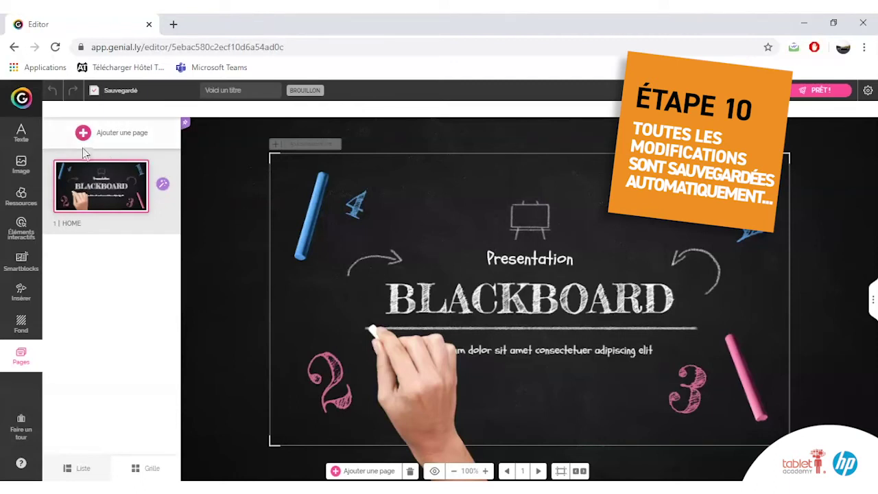
Step: Examine the text styles available for insertion, from basic titles and lists to the designed title blocks
{"action": "left_click", "coordinate": [21, 134]}
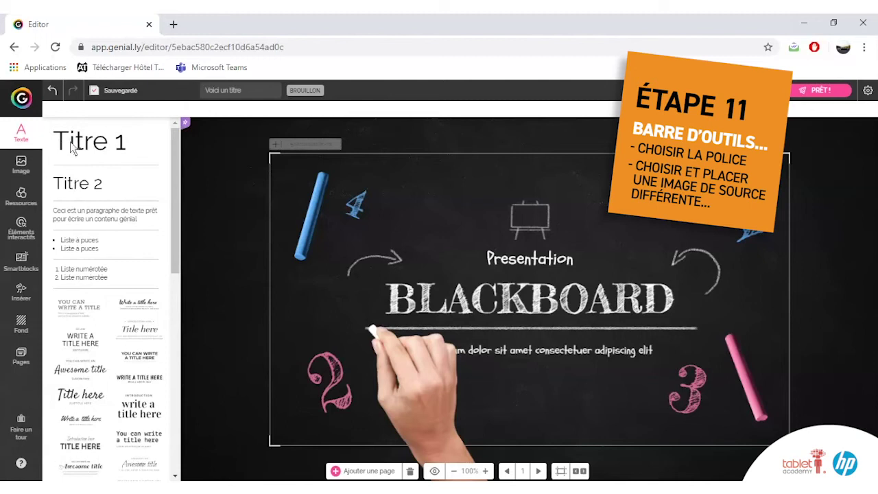
{"action": "scroll", "coordinate": [81, 315], "scroll_direction": "down", "scroll_amount": 3}
{"action": "scroll", "coordinate": [85, 319], "scroll_direction": "down", "scroll_amount": 3}
{"action": "scroll", "coordinate": [85, 332], "scroll_direction": "down", "scroll_amount": 10}
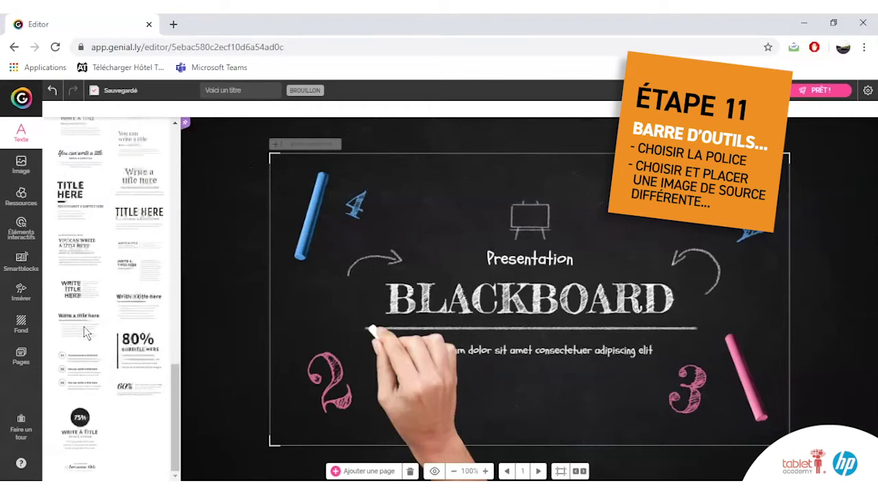
{"action": "scroll", "coordinate": [85, 332], "scroll_direction": "up", "scroll_amount": 15}
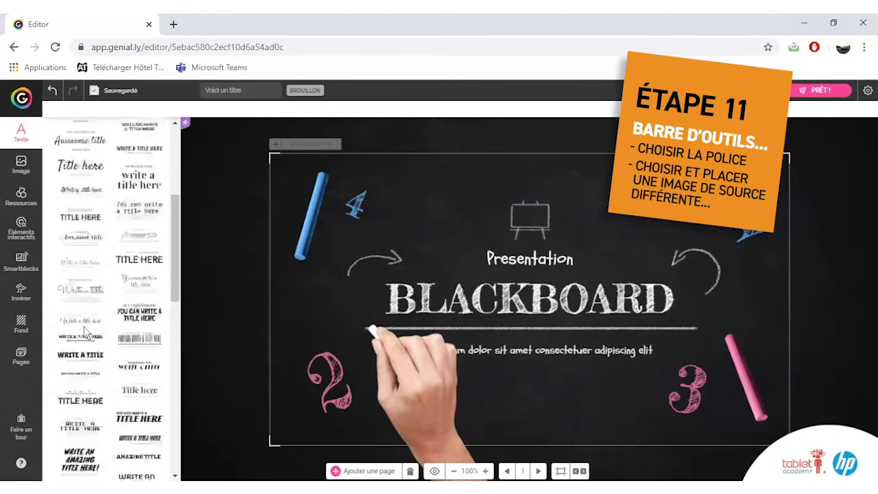
{"action": "scroll", "coordinate": [85, 332], "scroll_direction": "up", "scroll_amount": 4}
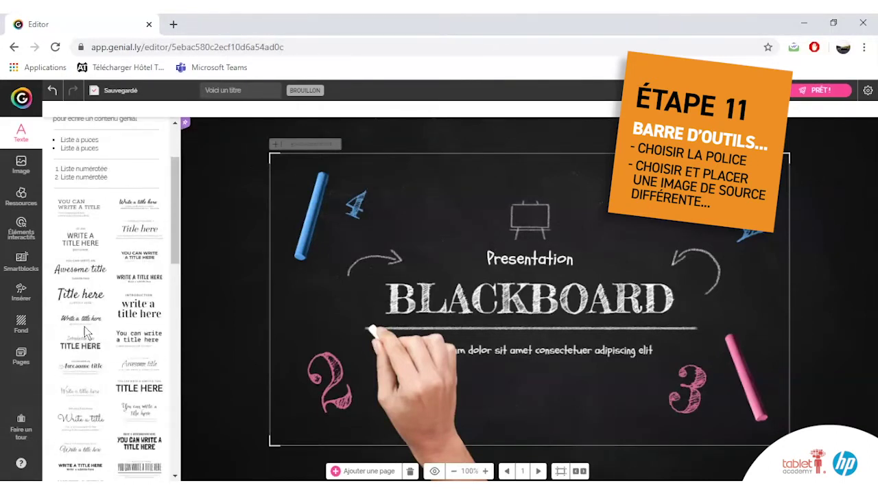
{"action": "scroll", "coordinate": [131, 343], "scroll_direction": "up", "scroll_amount": 3}
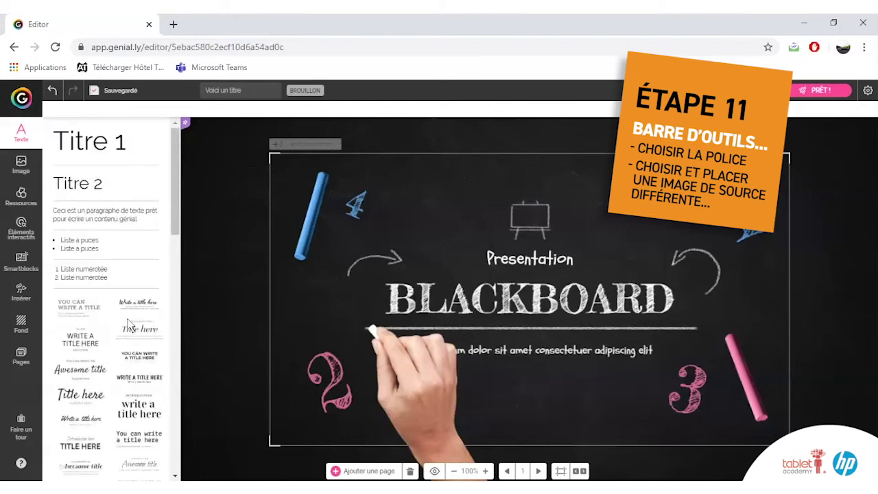
Step: Examine the image sources offered, including computer upload, URL, transparent backgrounds, Pixabay and Giphy
{"action": "left_click", "coordinate": [28, 170]}
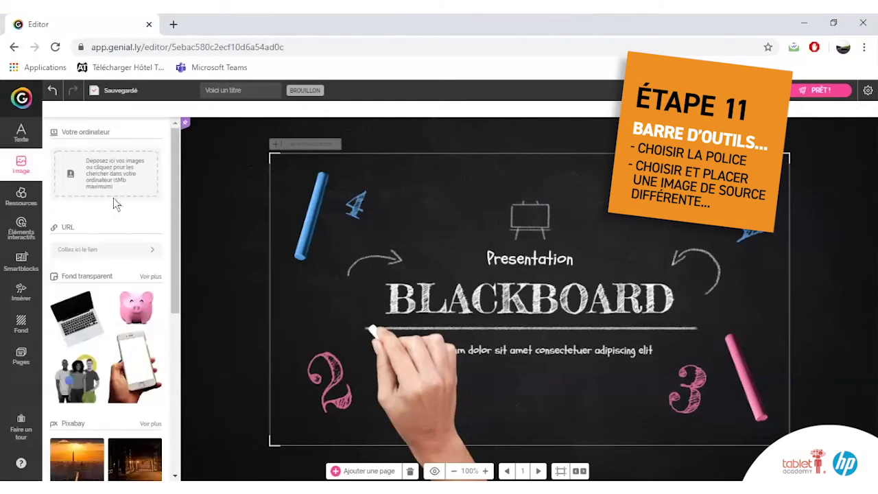
{"action": "scroll", "coordinate": [113, 197], "scroll_direction": "down", "scroll_amount": 9}
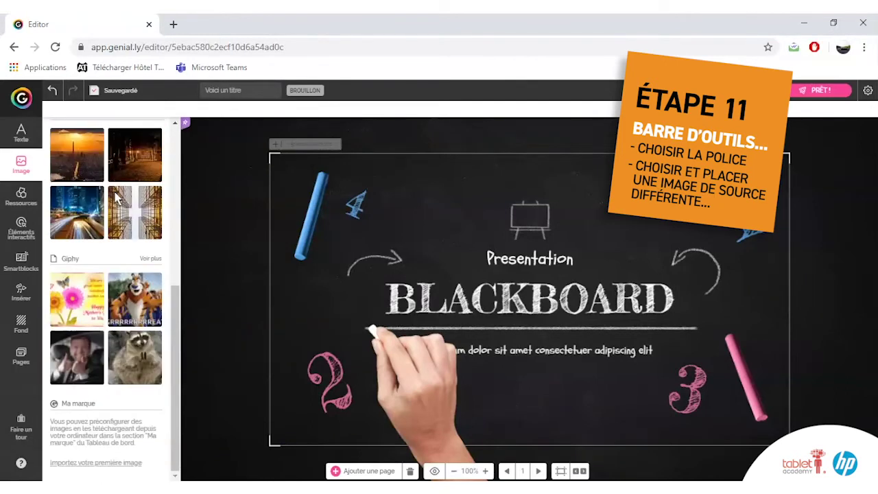
{"action": "scroll", "coordinate": [125, 347], "scroll_direction": "up", "scroll_amount": 9}
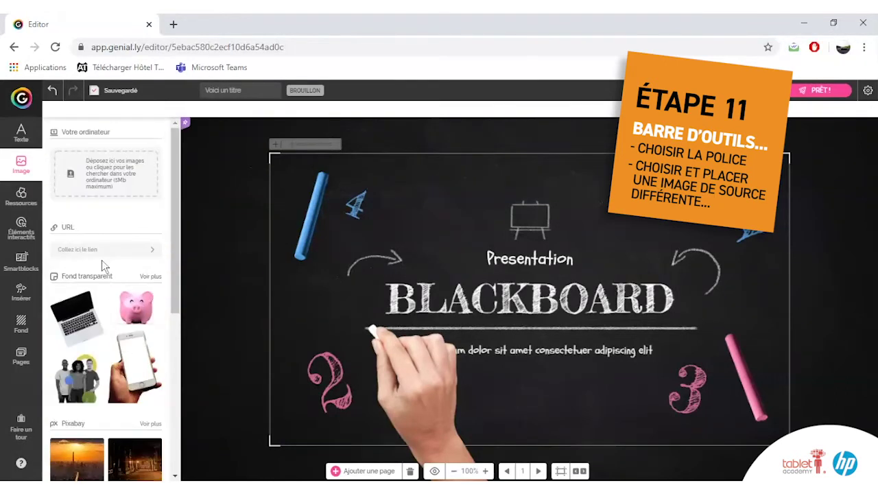
Step: Examine the graphic resources, from icons, shapes and arrows to illustrations, scenarios, maps and silhouettes
{"action": "left_click", "coordinate": [25, 197]}
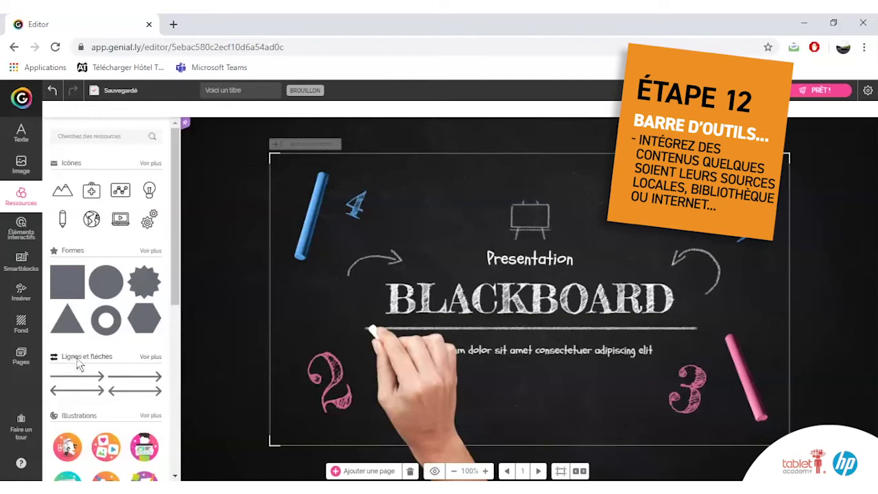
{"action": "scroll", "coordinate": [79, 364], "scroll_direction": "down", "scroll_amount": 1}
{"action": "scroll", "coordinate": [79, 363], "scroll_direction": "down", "scroll_amount": 1}
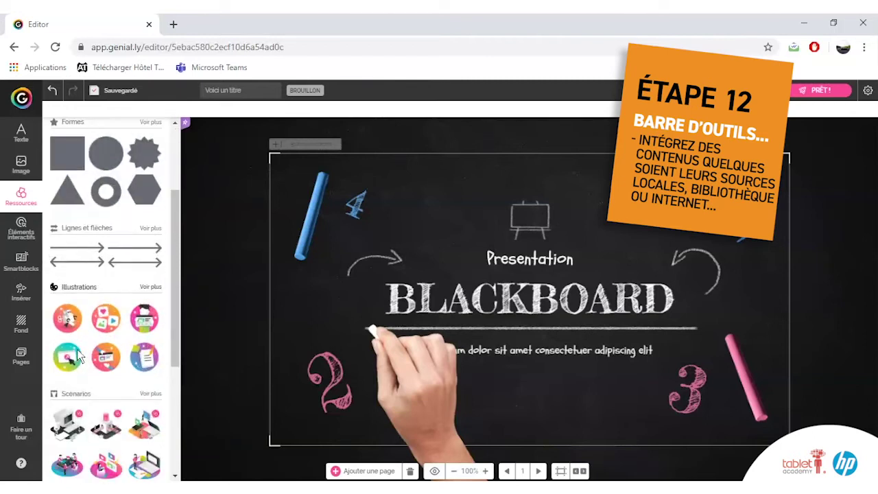
{"action": "scroll", "coordinate": [80, 358], "scroll_direction": "down", "scroll_amount": 1}
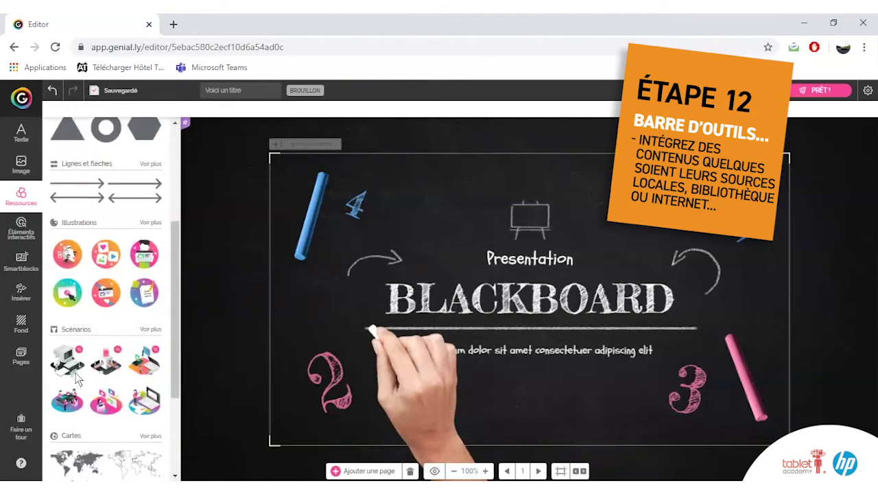
{"action": "scroll", "coordinate": [78, 364], "scroll_direction": "down", "scroll_amount": 1}
{"action": "scroll", "coordinate": [77, 381], "scroll_direction": "down", "scroll_amount": 1}
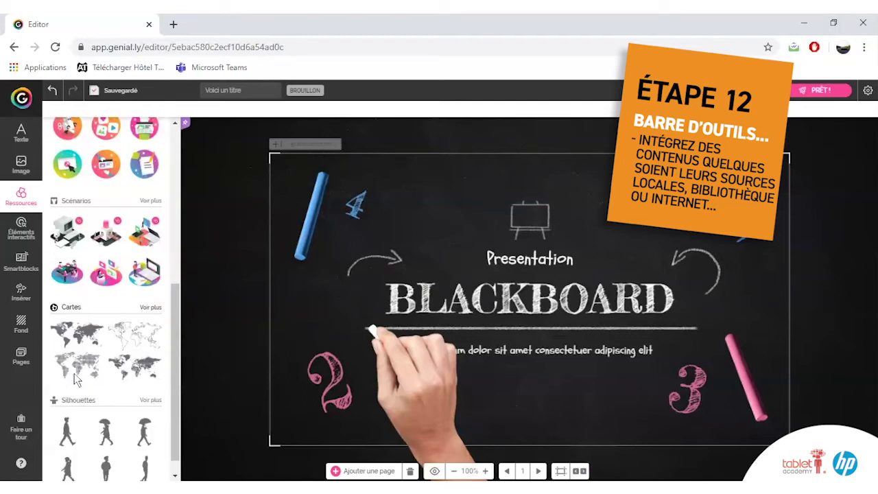
{"action": "scroll", "coordinate": [77, 380], "scroll_direction": "down", "scroll_amount": 1}
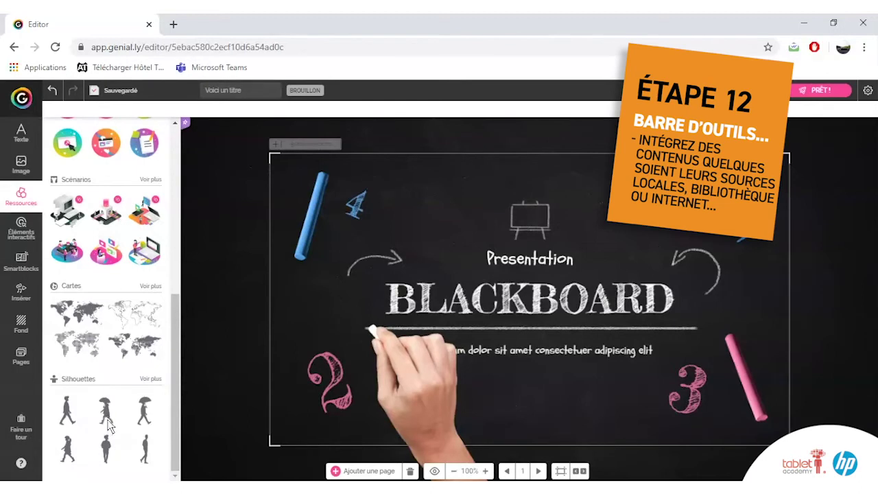
Step: Examine the interactive elements, including buttons, markers, social network icons, numbers and letters, and the invisible zone
{"action": "left_click", "coordinate": [21, 230]}
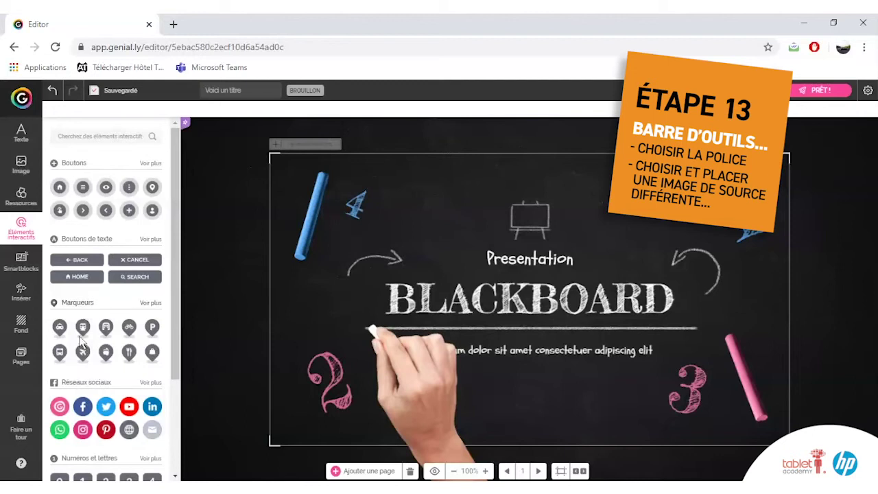
{"action": "scroll", "coordinate": [83, 389], "scroll_direction": "down", "scroll_amount": 1}
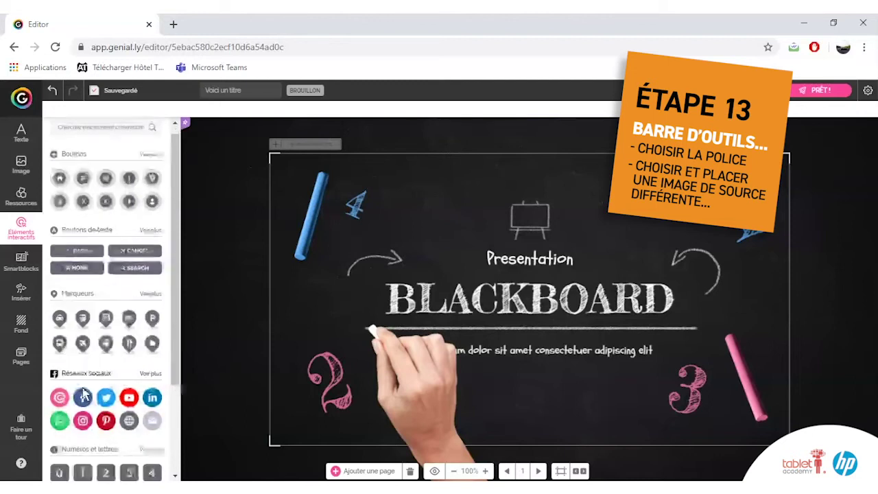
{"action": "scroll", "coordinate": [83, 397], "scroll_direction": "down", "scroll_amount": 2}
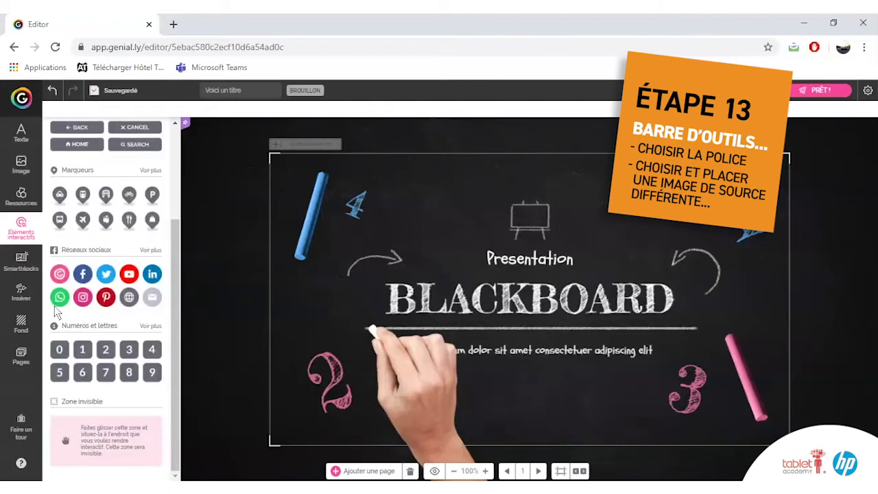
Step: Open the Smartblocks collection to examine its data, table and chart blocks
{"action": "left_click", "coordinate": [27, 262]}
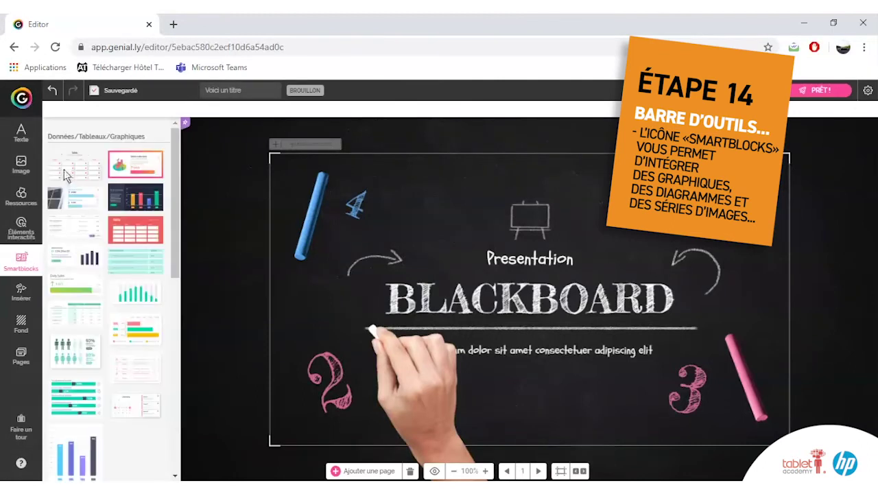